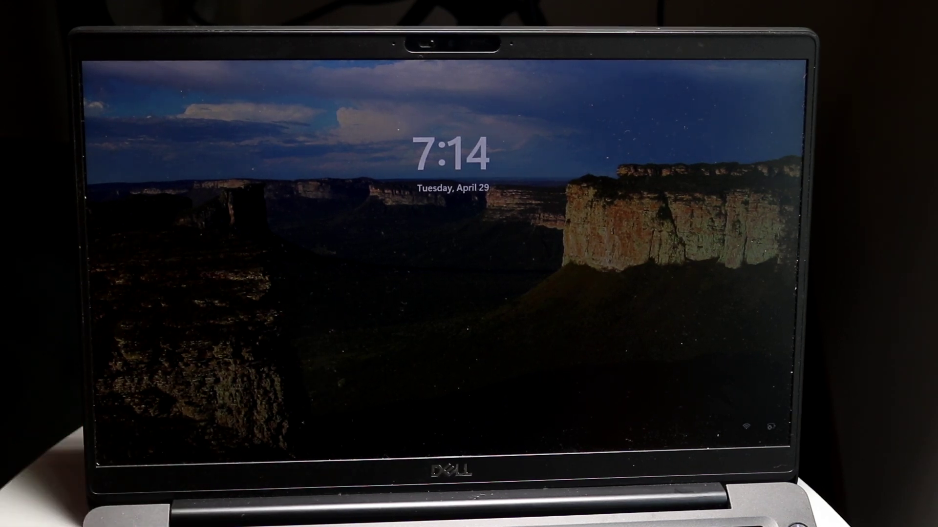
# Unlock the screen, skip the cloud backup setup, and close the very-low-battery alert
pyautogui.press('space')
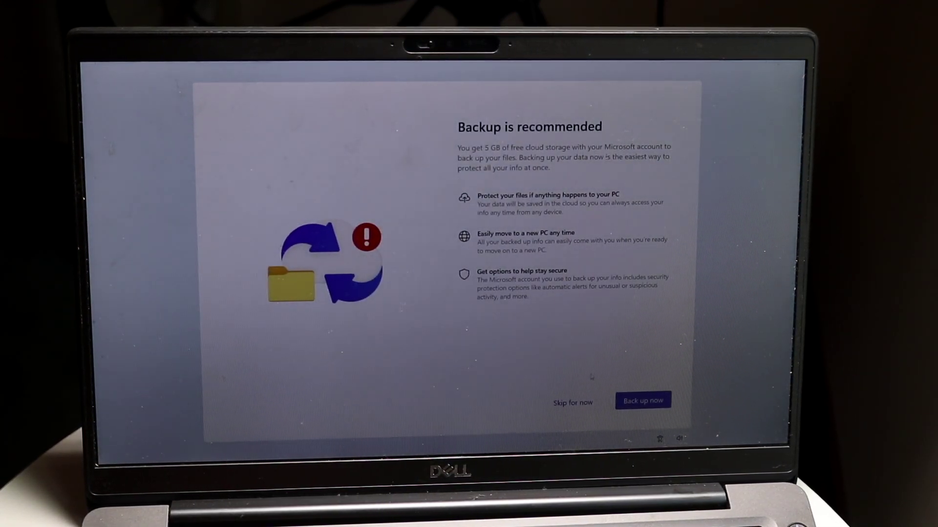
pyautogui.click(564, 402)
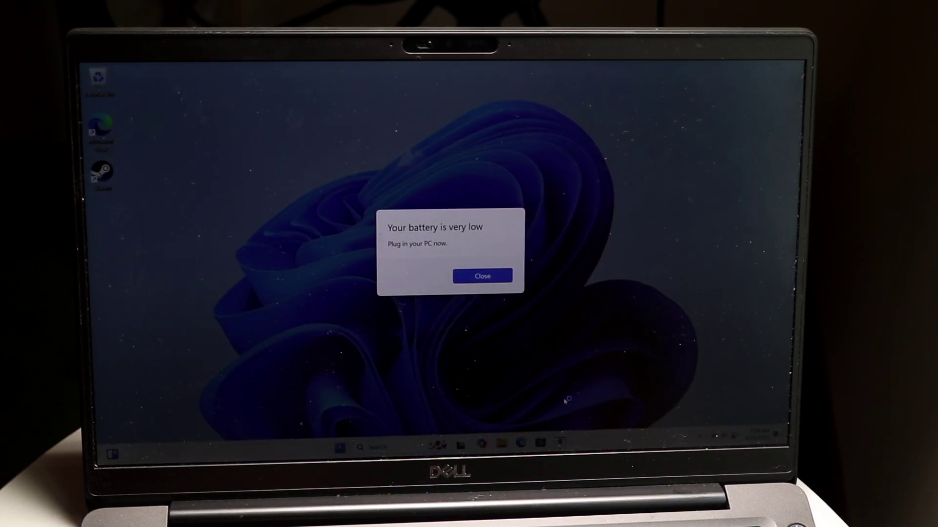
pyautogui.click(481, 279)
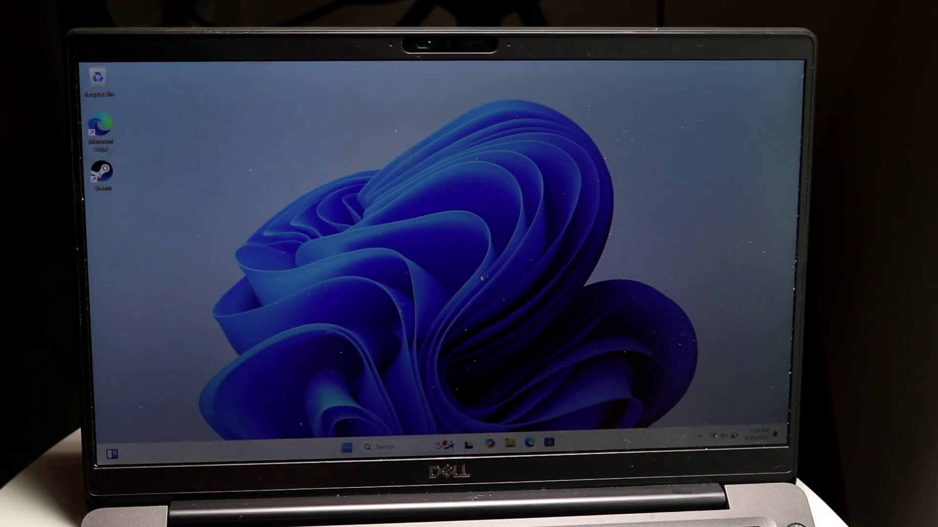